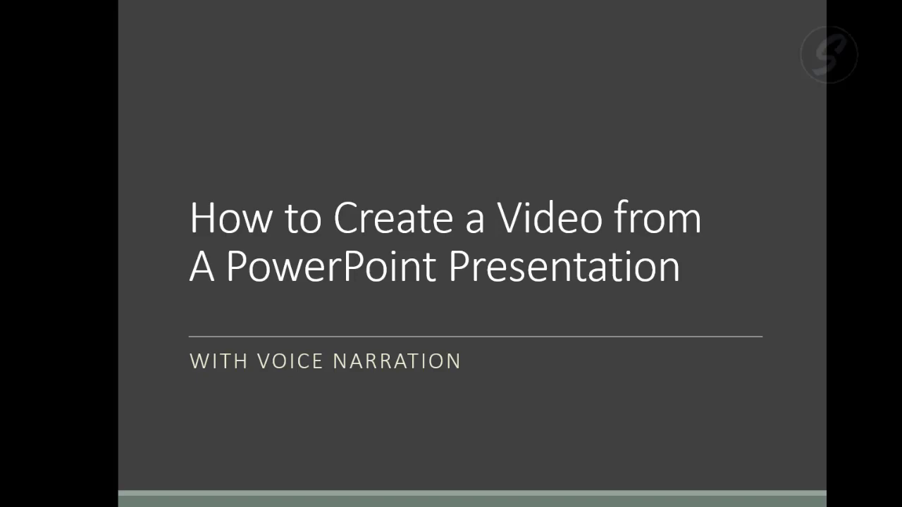
- End the full-screen slide show and return to Normal view of Photosynthesis_sample.pptx
{"action": "key", "text": "Escape"}
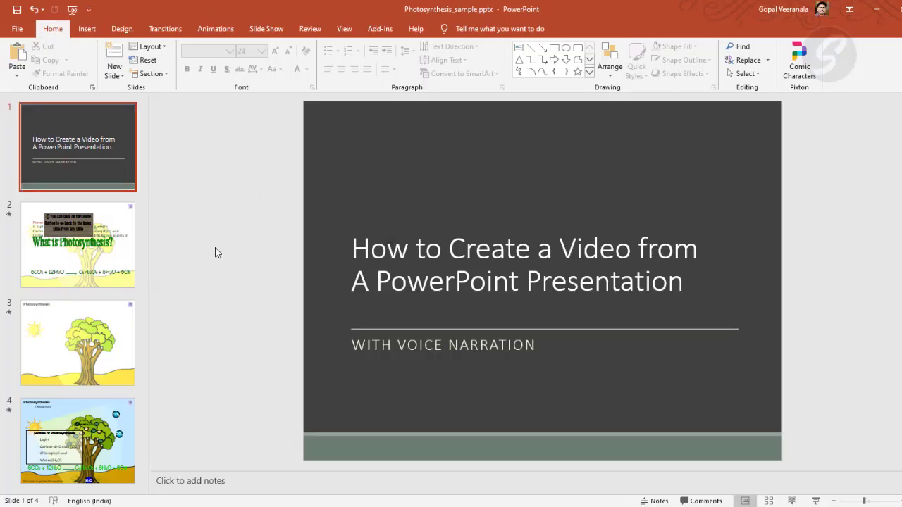
- Select the title slide and look over the Record Slide Show options on the Slide Show tab
{"action": "left_click", "coordinate": [86, 141]}
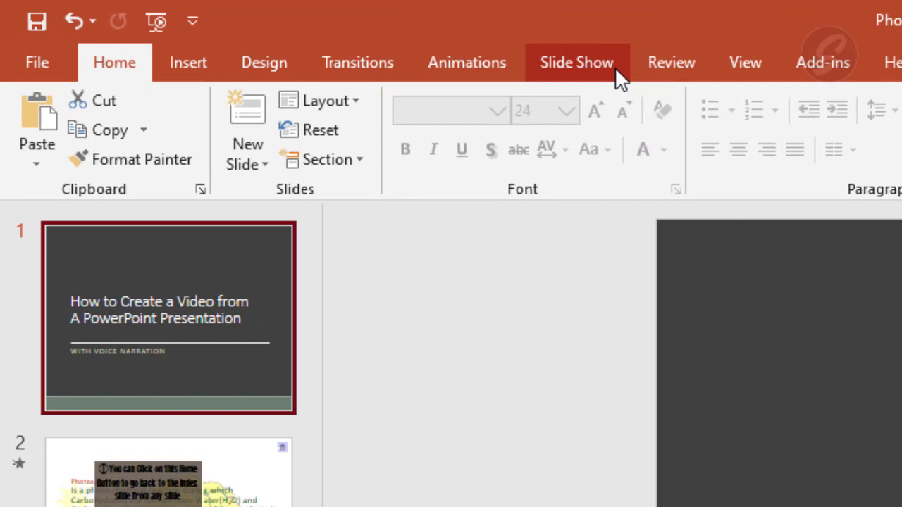
{"action": "left_click", "coordinate": [615, 68]}
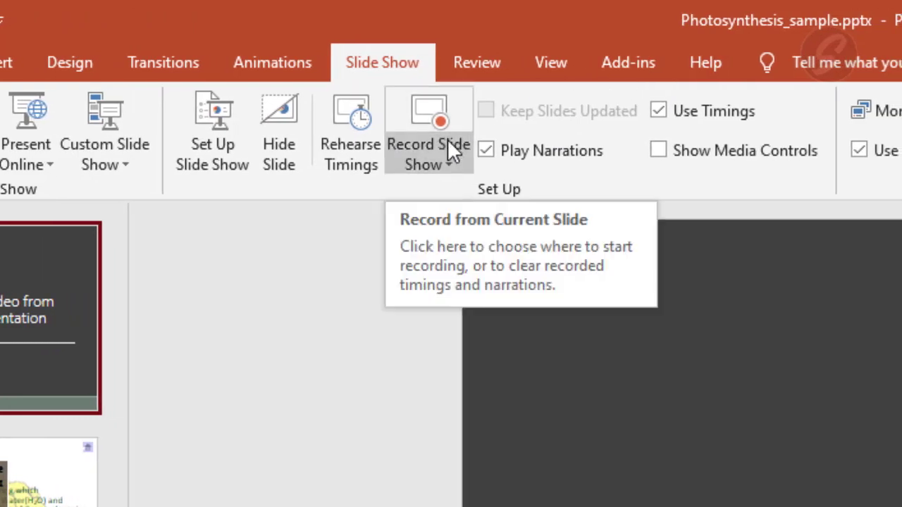
{"action": "left_click", "coordinate": [447, 141]}
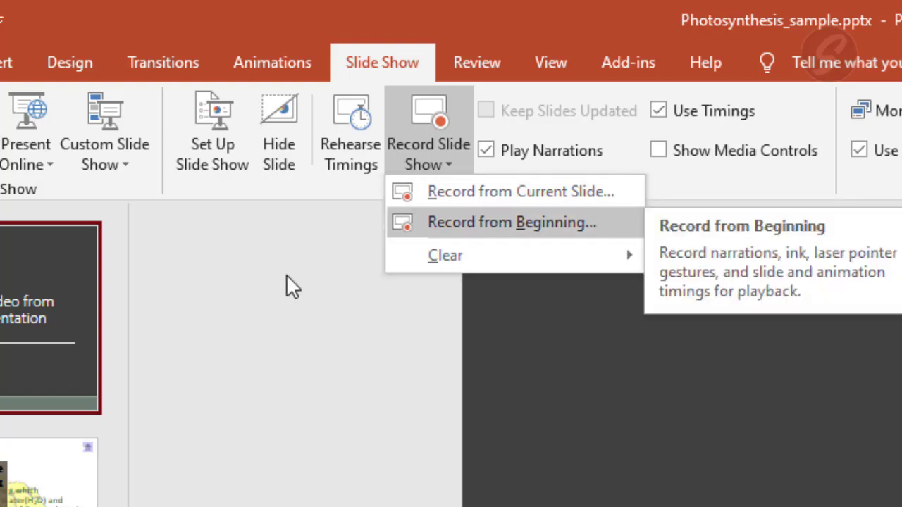
{"action": "left_click", "coordinate": [217, 405]}
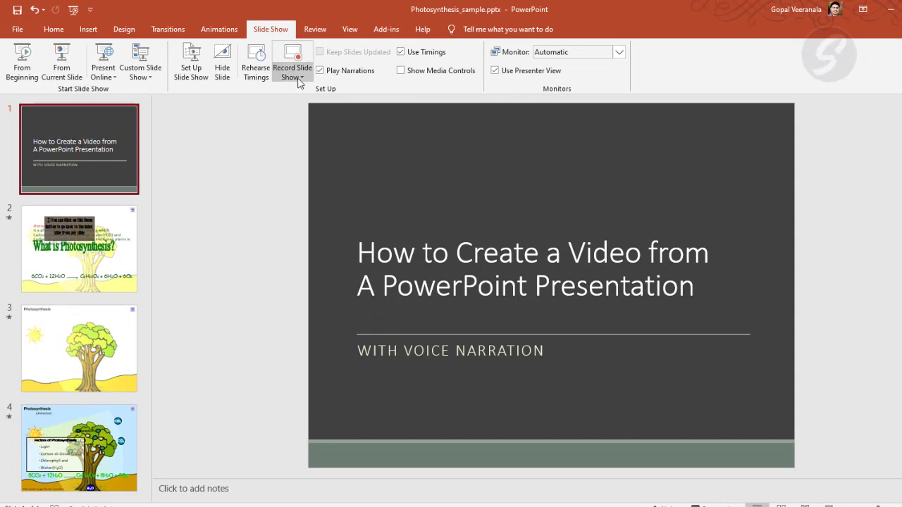
{"action": "left_click", "coordinate": [291, 68]}
- Select slide 3, the tree slide, and open the Record Slide Show dropdown
{"action": "left_click", "coordinate": [215, 174]}
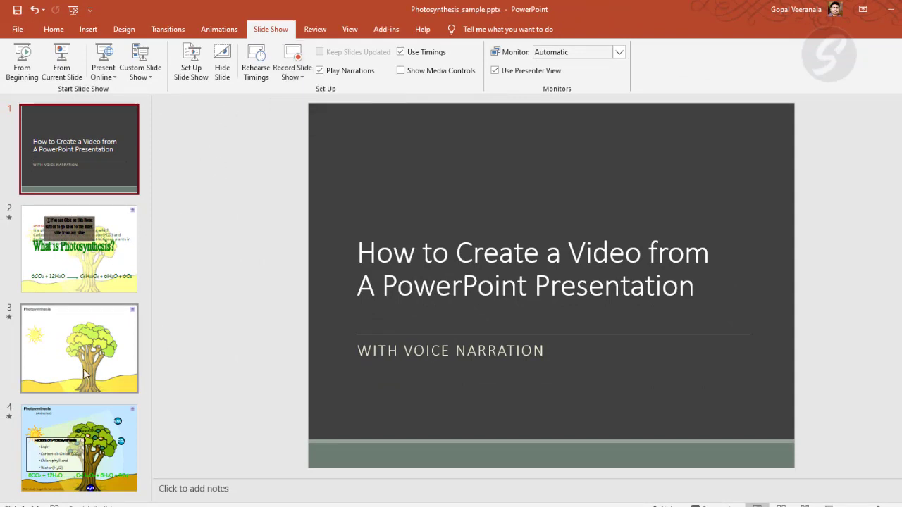
{"action": "left_click", "coordinate": [96, 335]}
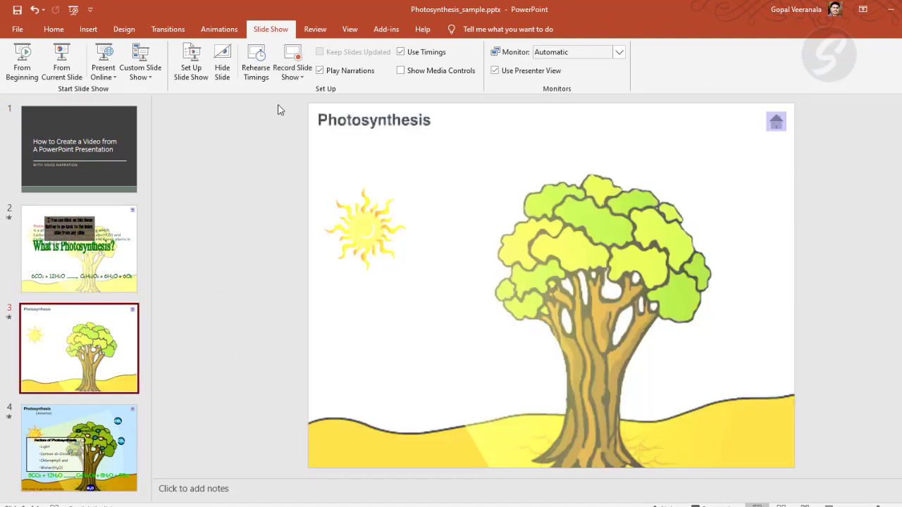
{"action": "left_click", "coordinate": [303, 76]}
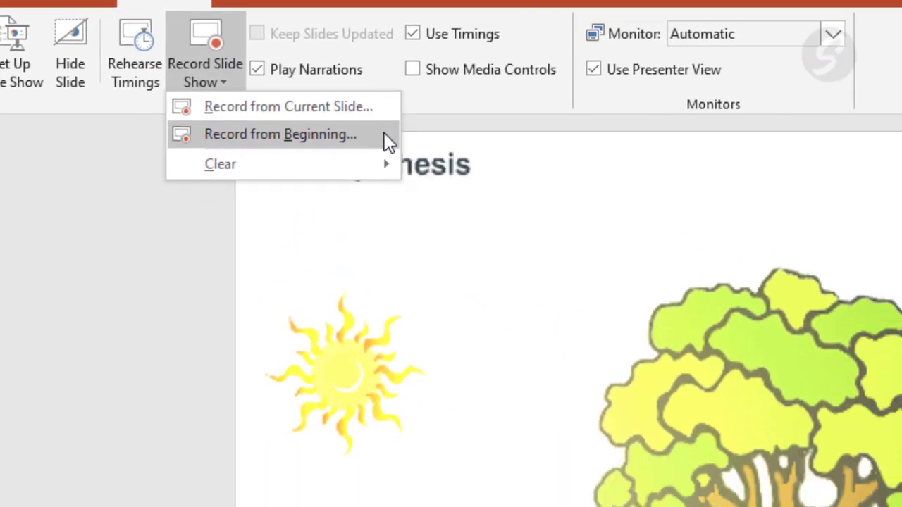
- Record from Beginning with both slide timings and narration checked
{"action": "left_click", "coordinate": [456, 200]}
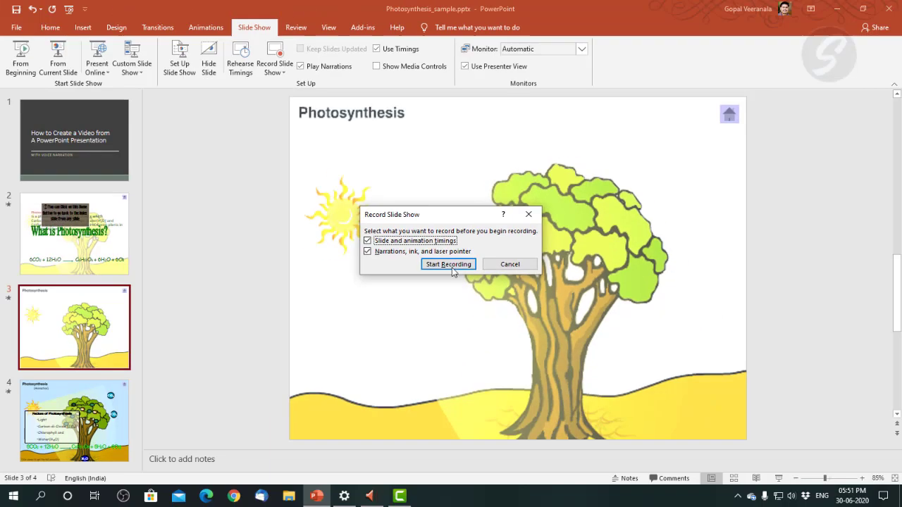
{"action": "left_click", "coordinate": [417, 339]}
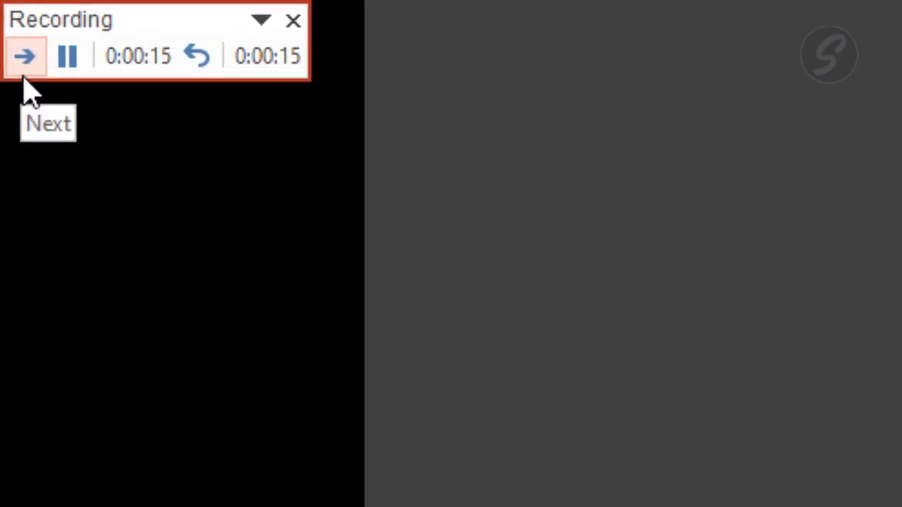
- Narrate while advancing through all four slides, then end the recording with Esc
{"action": "left_click", "coordinate": [31, 78]}
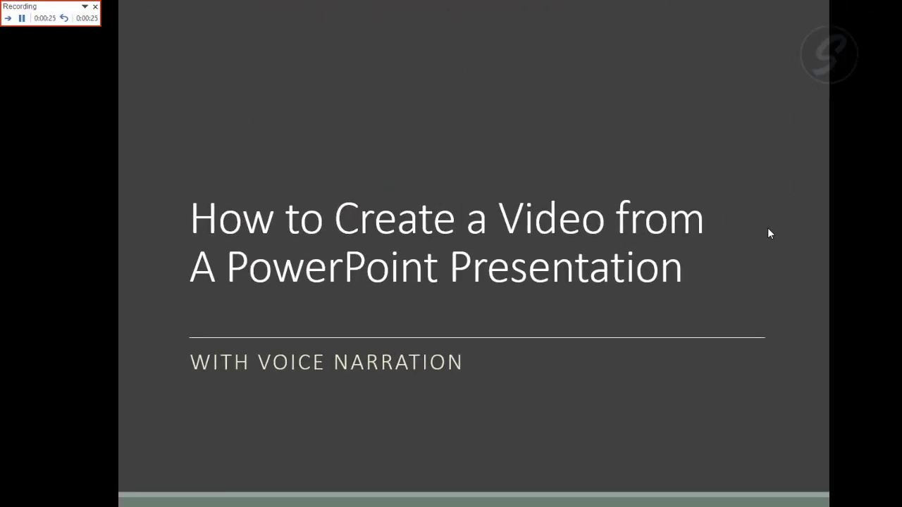
{"action": "left_click", "coordinate": [770, 233]}
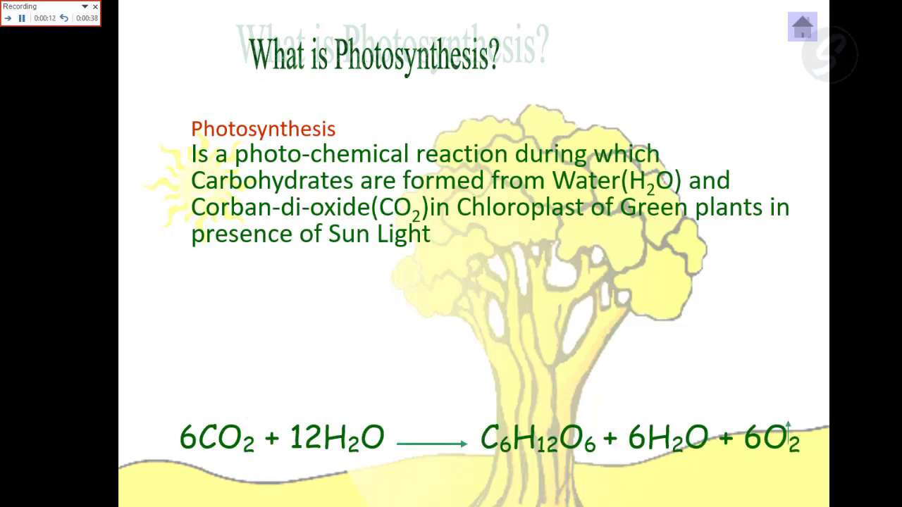
{"action": "key", "text": "Right"}
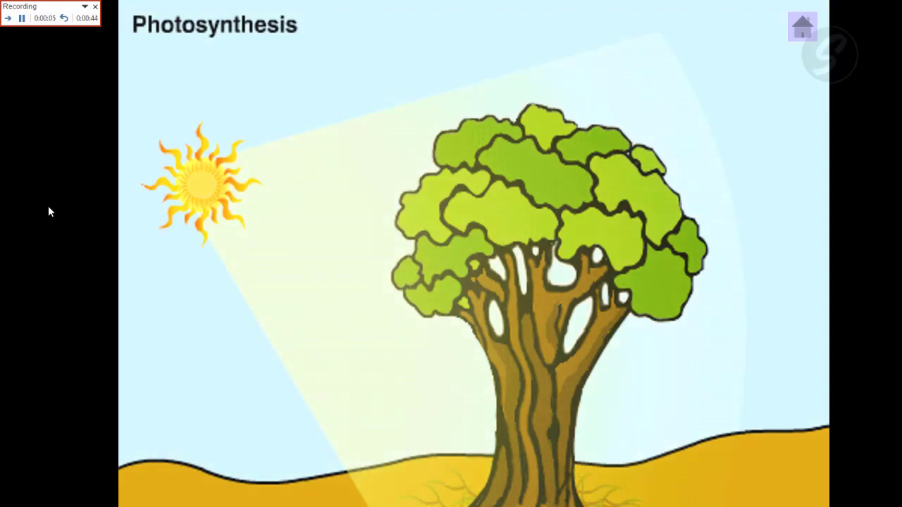
{"action": "key", "text": "Right"}
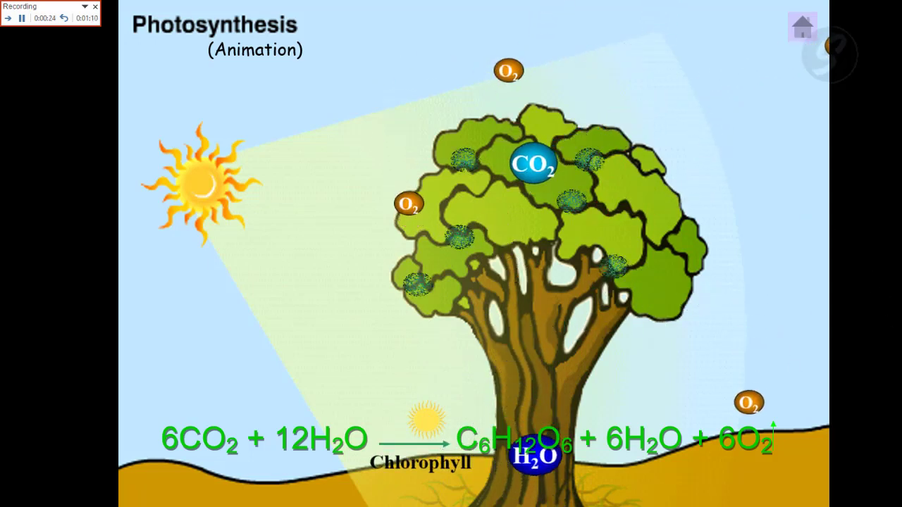
{"action": "key", "text": "Escape"}
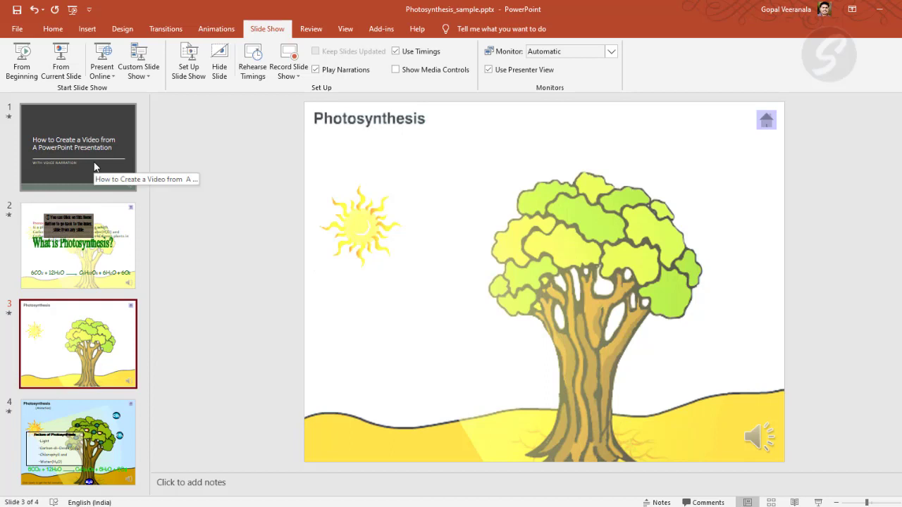
- Step through slides 1 to 4 to check for narration audio icons
{"action": "left_click", "coordinate": [113, 186]}
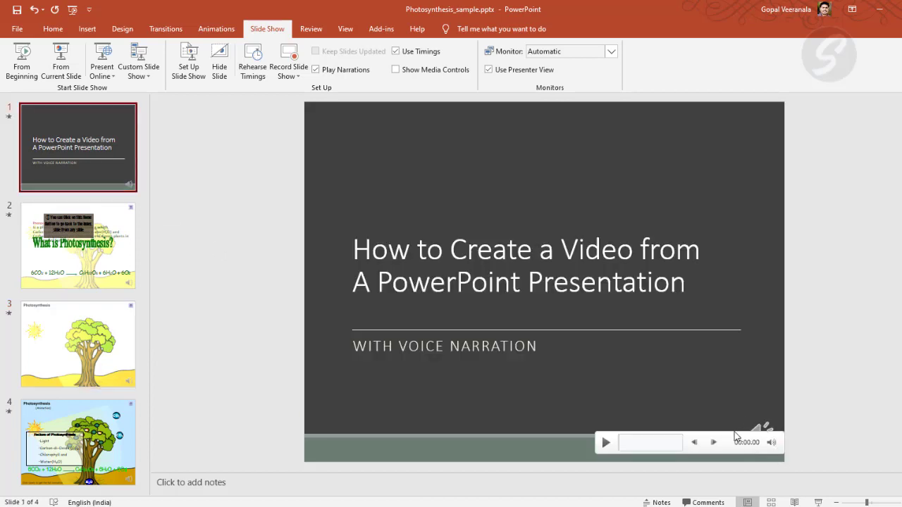
{"action": "left_click", "coordinate": [88, 274]}
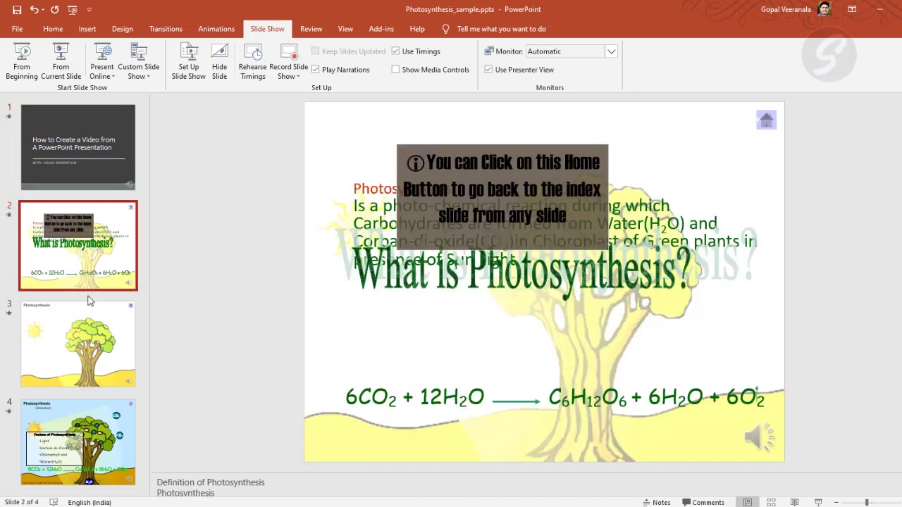
{"action": "left_click", "coordinate": [79, 355]}
{"action": "left_click", "coordinate": [77, 404]}
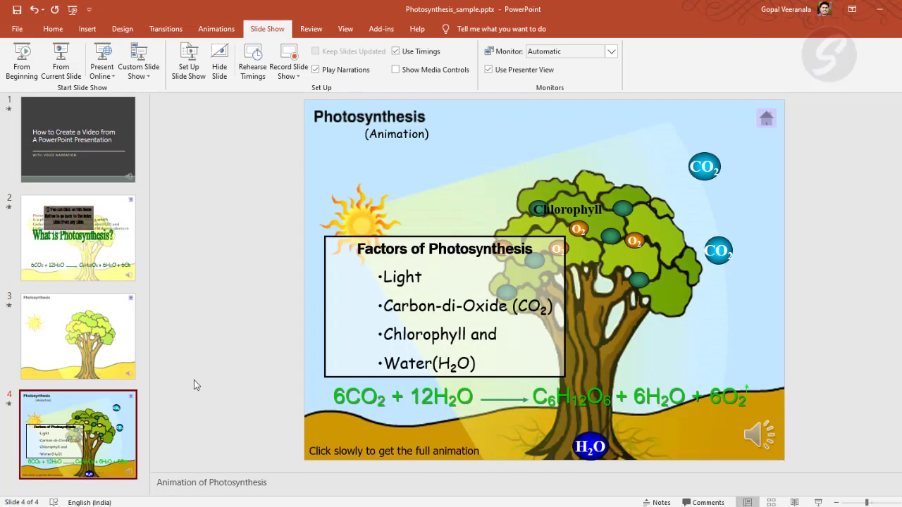
- Return to the title slide and play its recorded narration
{"action": "left_click", "coordinate": [63, 179]}
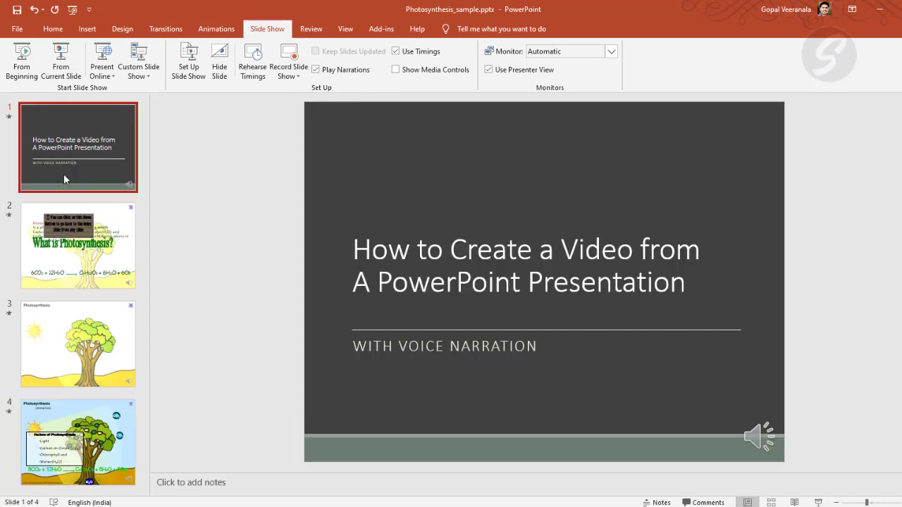
{"action": "left_click", "coordinate": [83, 239]}
{"action": "left_click", "coordinate": [92, 156]}
{"action": "mouse_move", "coordinate": [760, 437]}
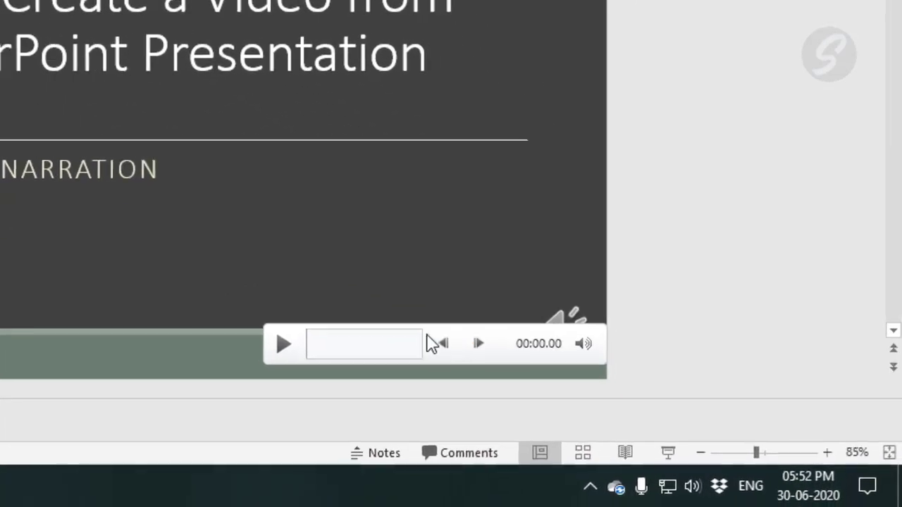
{"action": "left_click", "coordinate": [276, 343]}
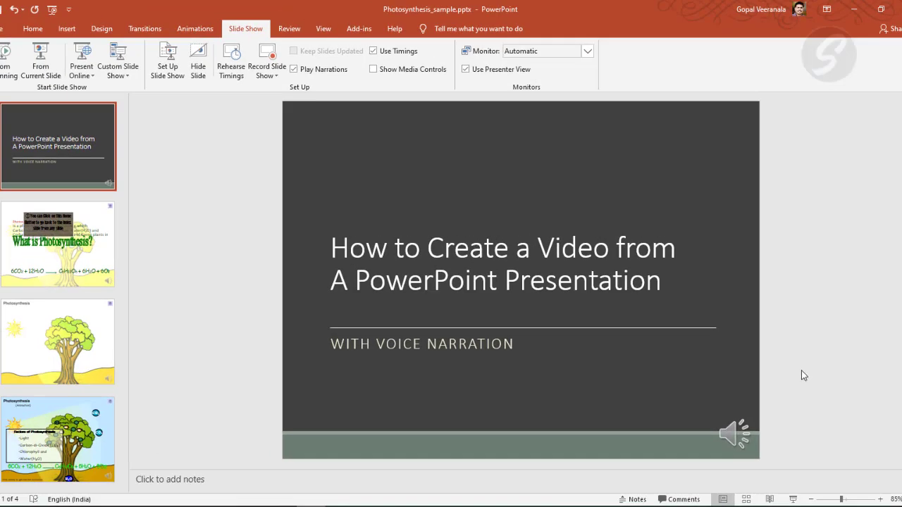
- Play the recorded narration on slides 2 and 3
{"action": "scroll", "coordinate": [801, 376], "scroll_direction": "down", "scroll_amount": 2}
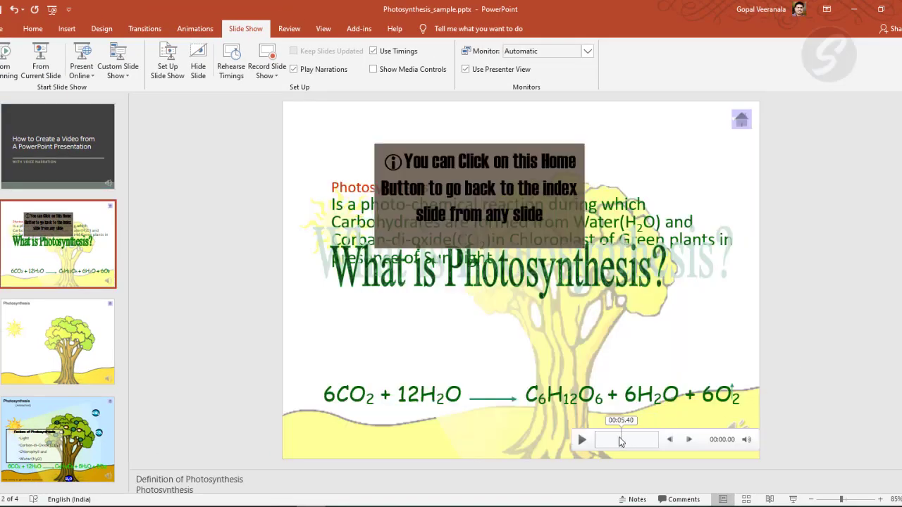
{"action": "left_click", "coordinate": [583, 439]}
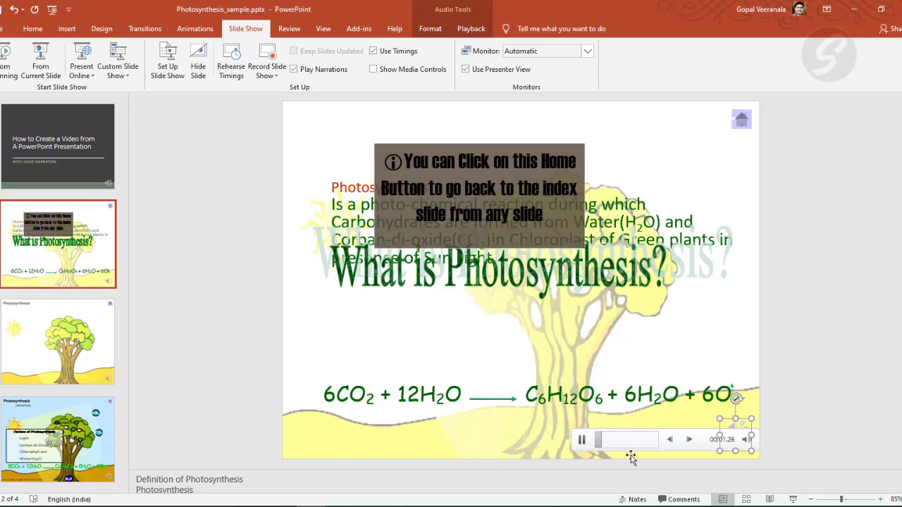
{"action": "left_click", "coordinate": [801, 397]}
{"action": "scroll", "coordinate": [801, 397], "scroll_direction": "down", "scroll_amount": 2}
{"action": "mouse_move", "coordinate": [740, 437]}
{"action": "left_click", "coordinate": [581, 439]}
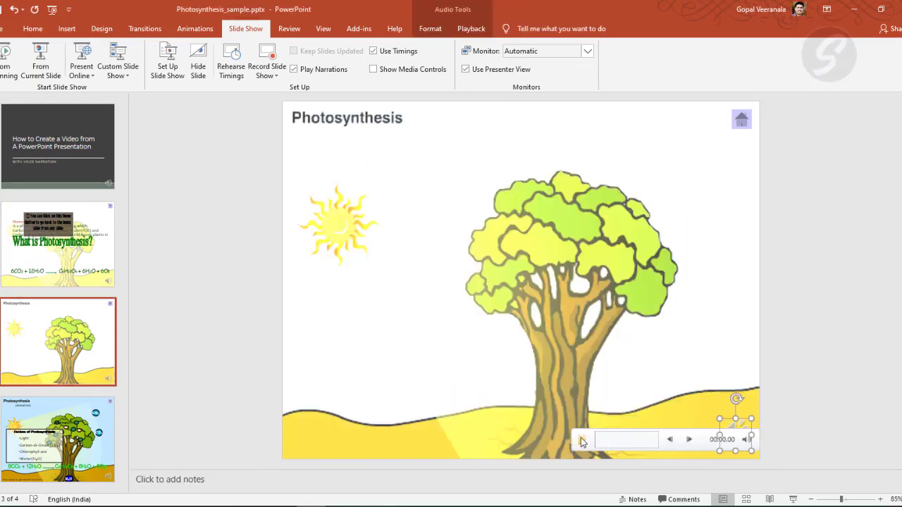
- Play slide 4's recorded narration, then stop it and deselect the audio
{"action": "left_click", "coordinate": [839, 393]}
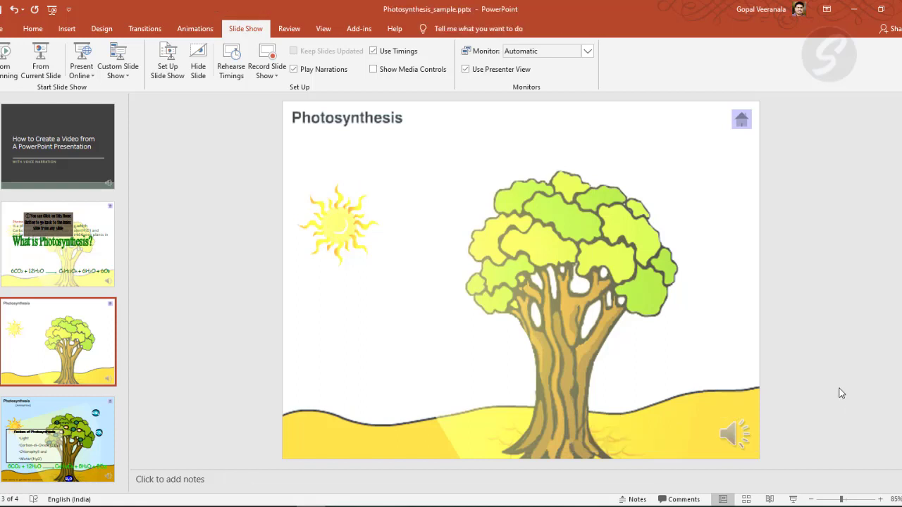
{"action": "scroll", "coordinate": [839, 393], "scroll_direction": "down", "scroll_amount": 1}
{"action": "mouse_move", "coordinate": [743, 438]}
{"action": "left_click", "coordinate": [581, 437]}
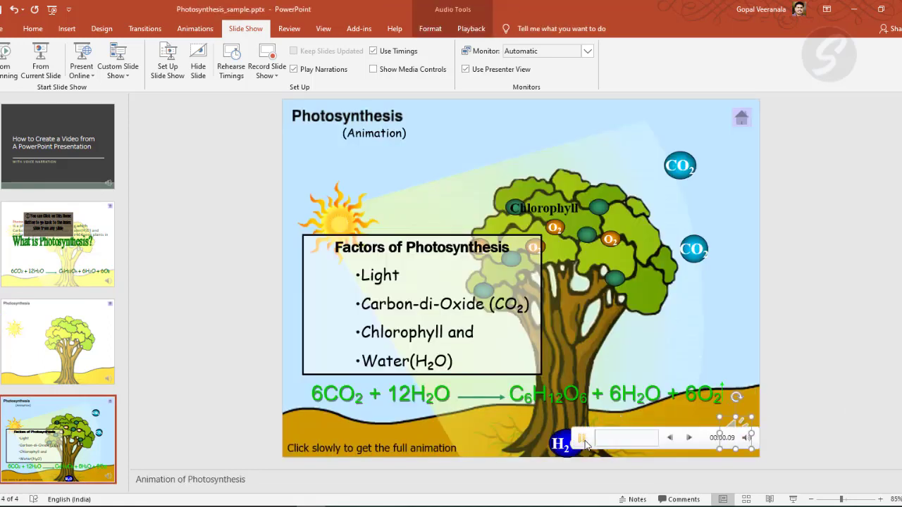
{"action": "left_click", "coordinate": [819, 414]}
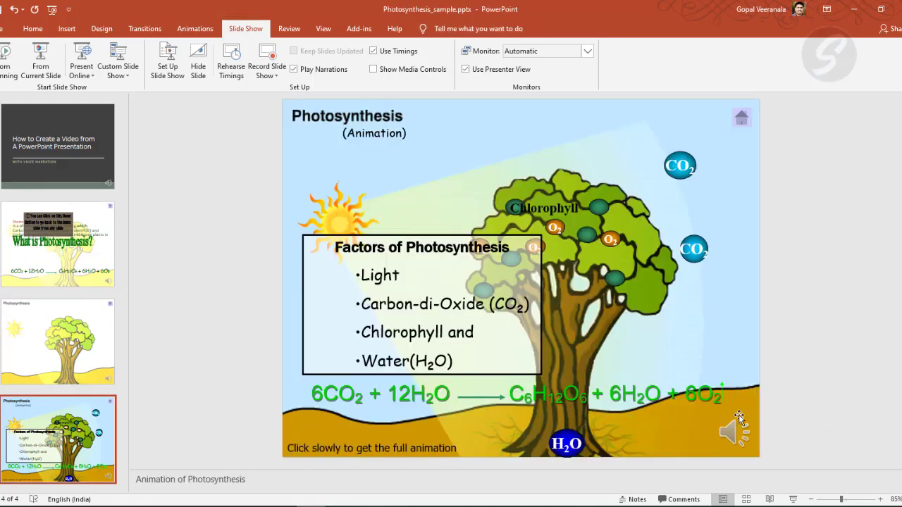
- Click through all four slide thumbnails and finish on the title slide
{"action": "left_click", "coordinate": [71, 149]}
{"action": "left_click", "coordinate": [60, 243]}
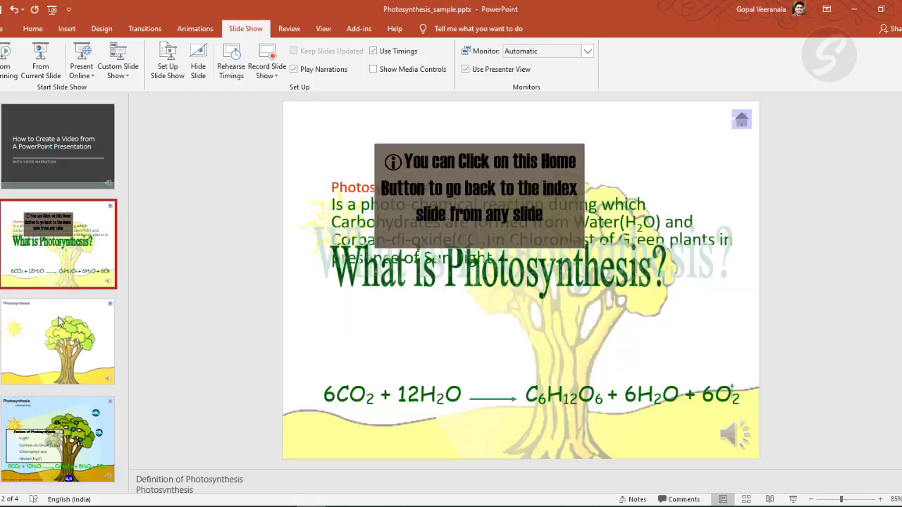
{"action": "left_click", "coordinate": [60, 341]}
{"action": "left_click", "coordinate": [56, 427]}
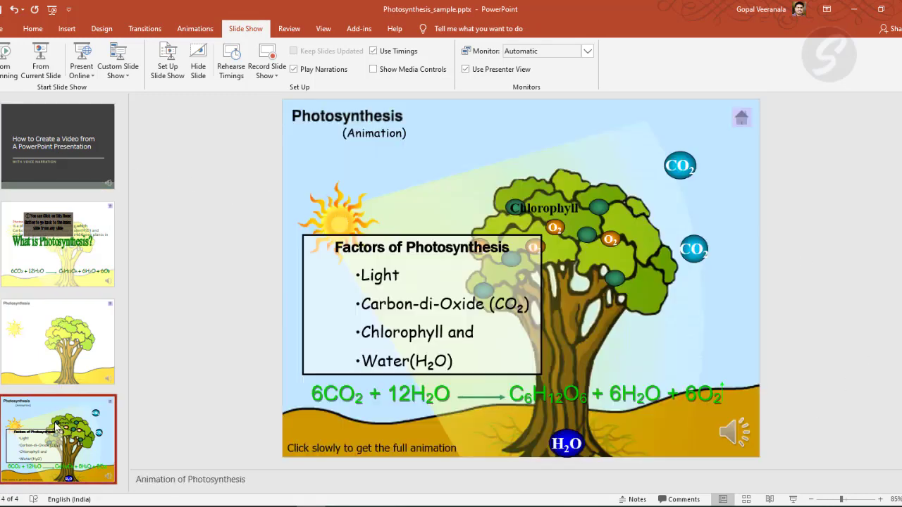
{"action": "left_click", "coordinate": [96, 162]}
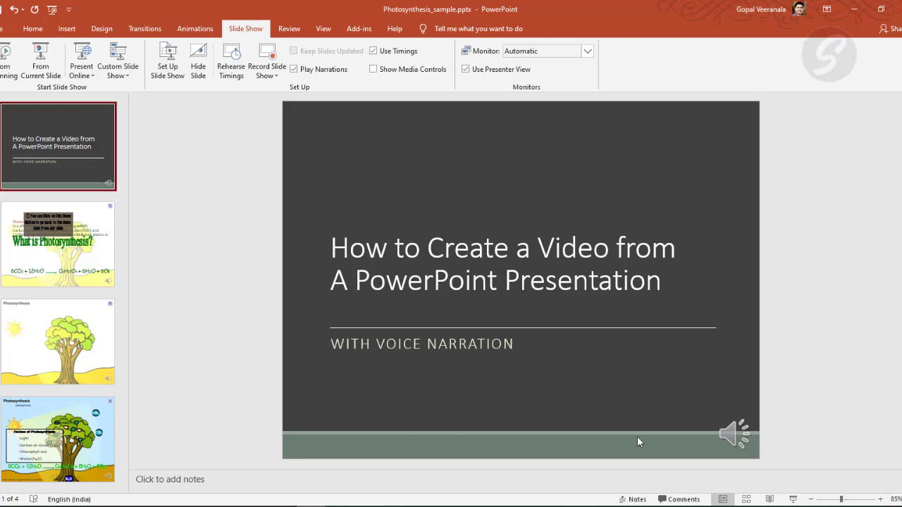
{"action": "left_click", "coordinate": [793, 498]}
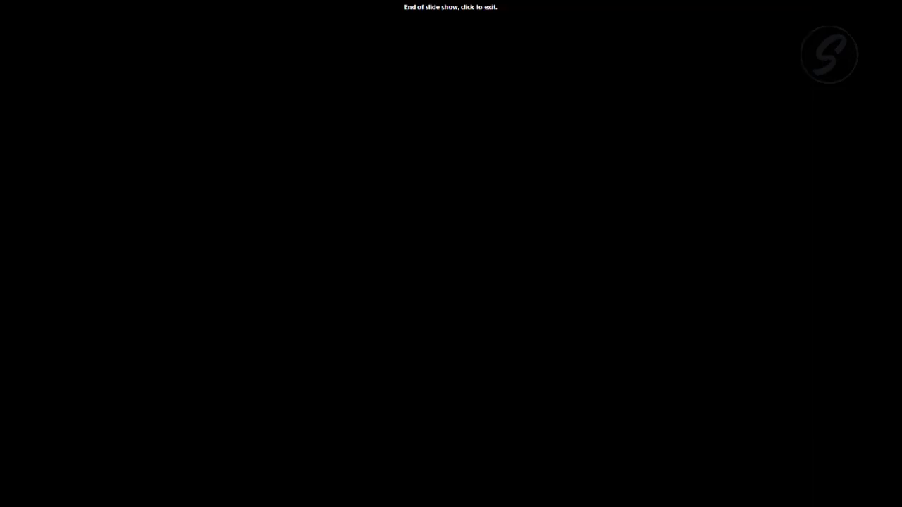
{"action": "left_click", "coordinate": [390, 156]}
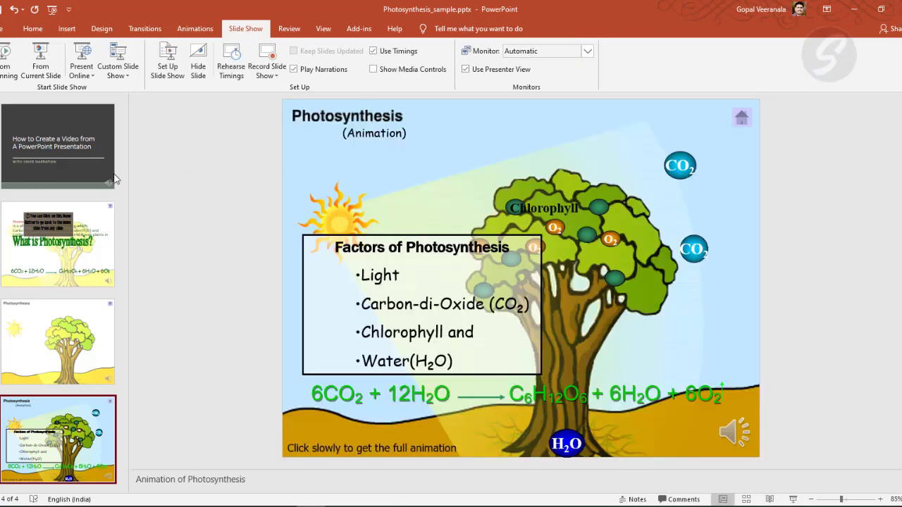
{"action": "left_click", "coordinate": [113, 180]}
{"action": "key", "text": "Down"}
{"action": "key", "text": "Down"}
{"action": "key", "text": "Down"}
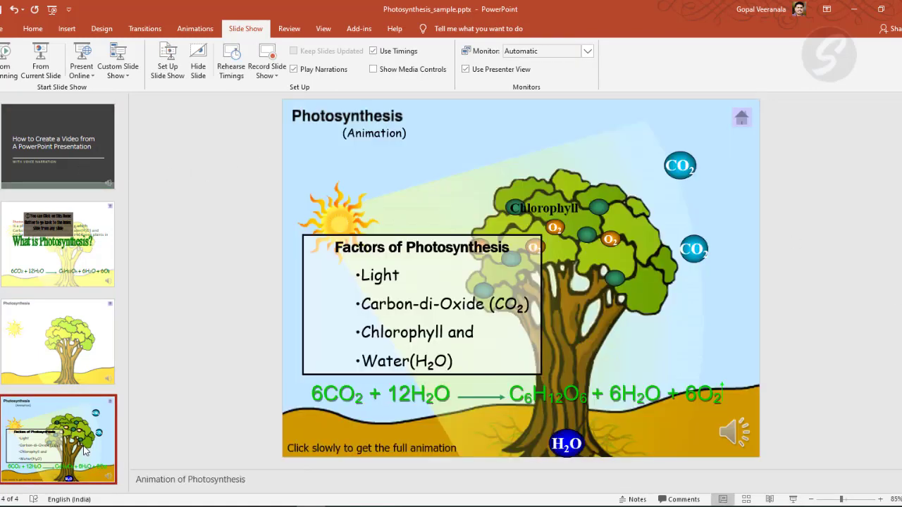
{"action": "key", "text": "Home"}
{"action": "key", "text": "Down"}
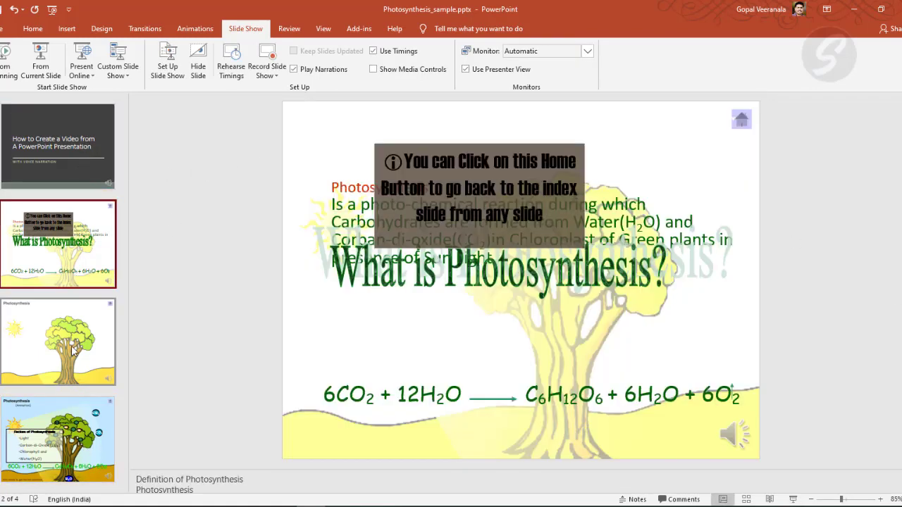
{"action": "key", "text": "Down"}
{"action": "left_click", "coordinate": [71, 456]}
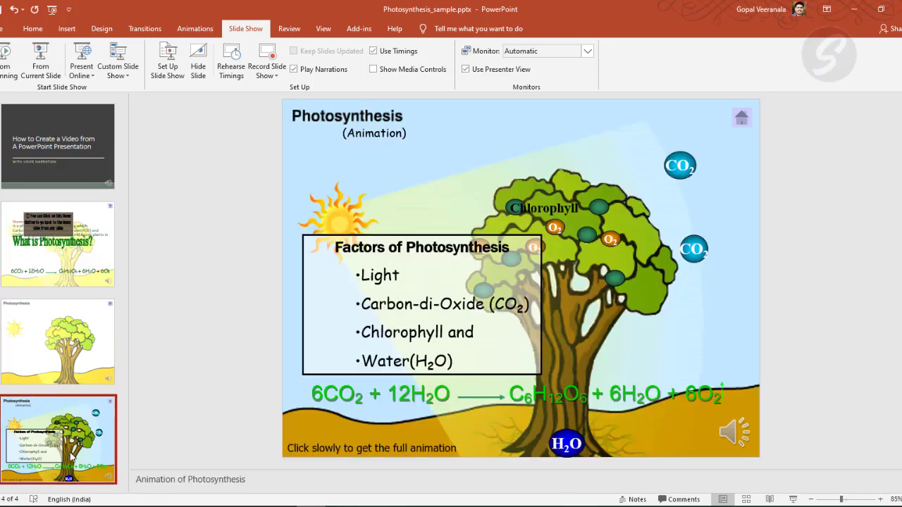
{"action": "left_click", "coordinate": [106, 151]}
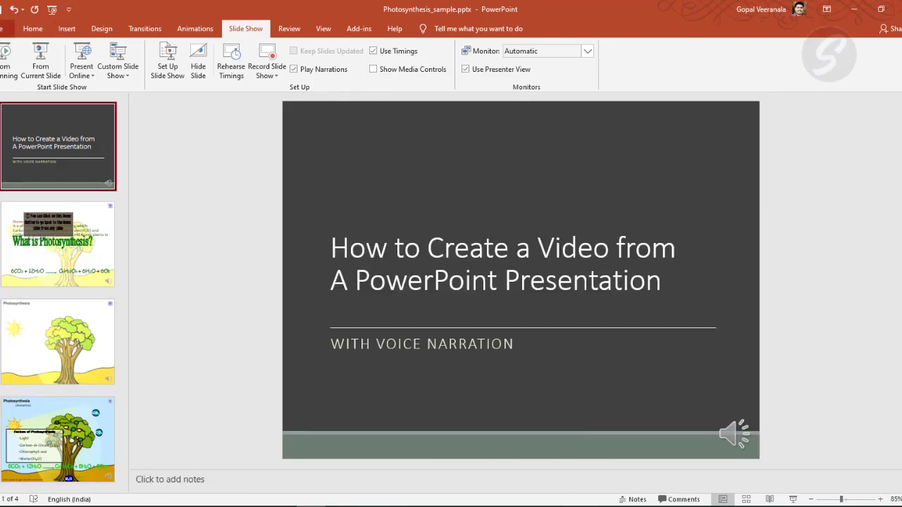
{"action": "left_click", "coordinate": [2, 28]}
{"action": "key", "text": "Escape"}
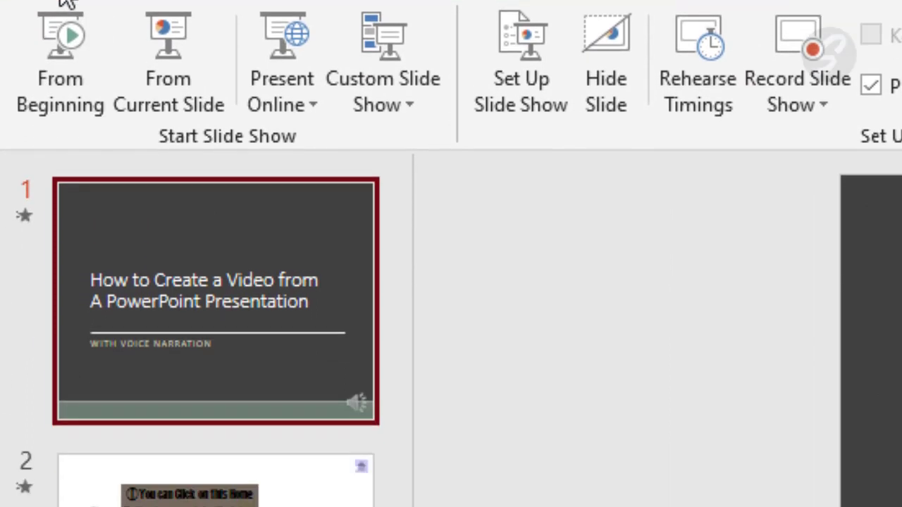
- Go to the Export page in the File Backstage view
{"action": "left_click", "coordinate": [48, 88]}
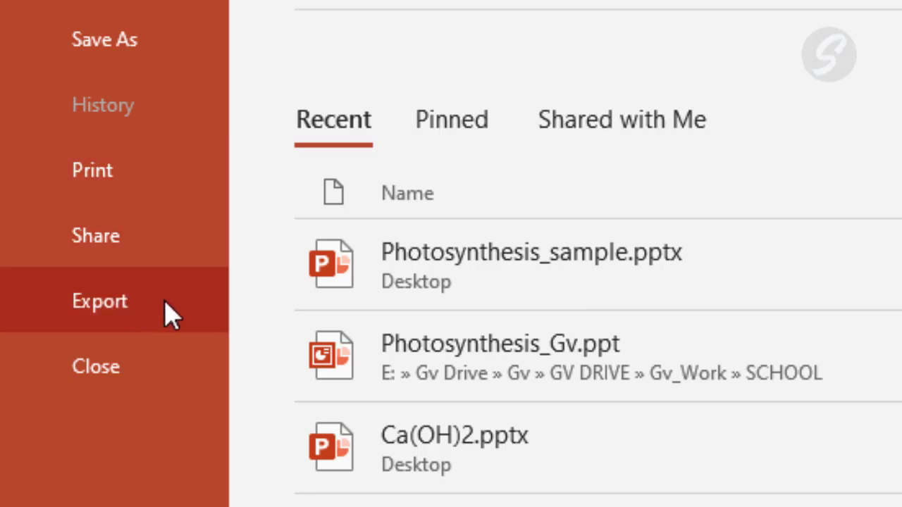
{"action": "left_click", "coordinate": [169, 315]}
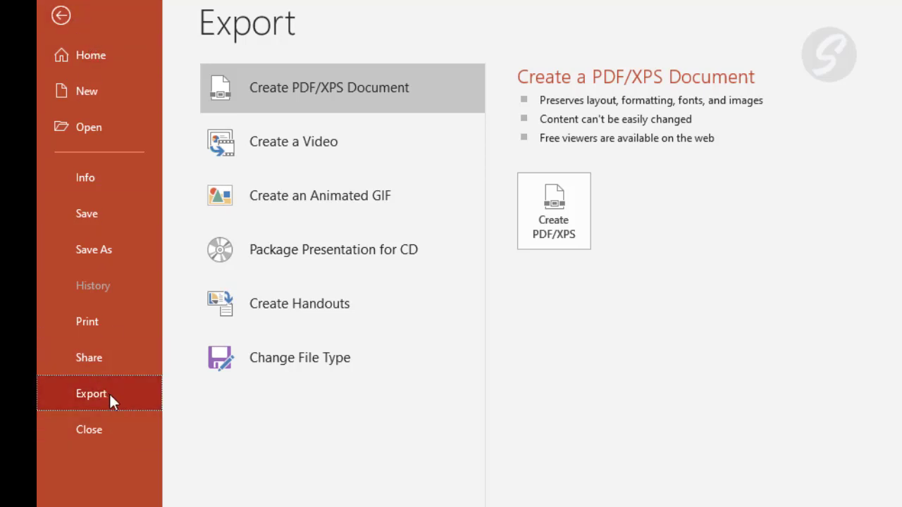
- Choose Create a Video and keep HD (720p) as the video quality
{"action": "left_click", "coordinate": [400, 150]}
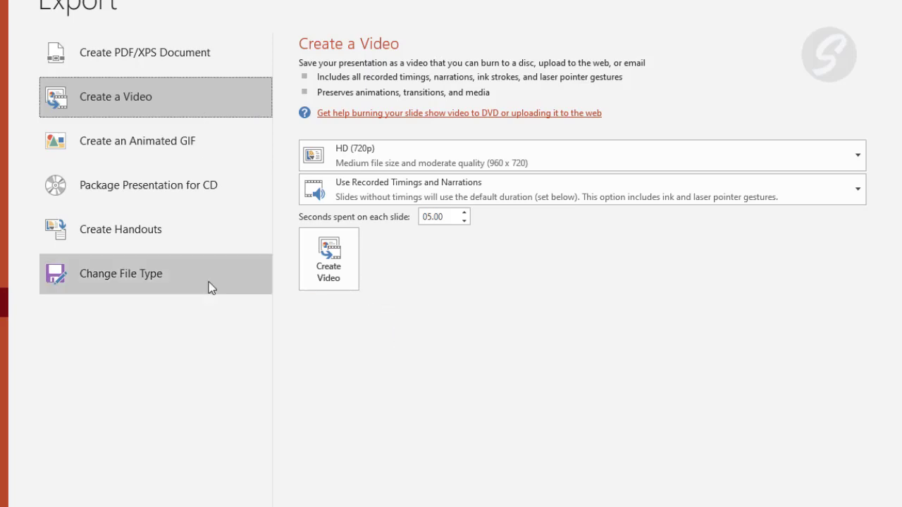
{"action": "left_click", "coordinate": [589, 163]}
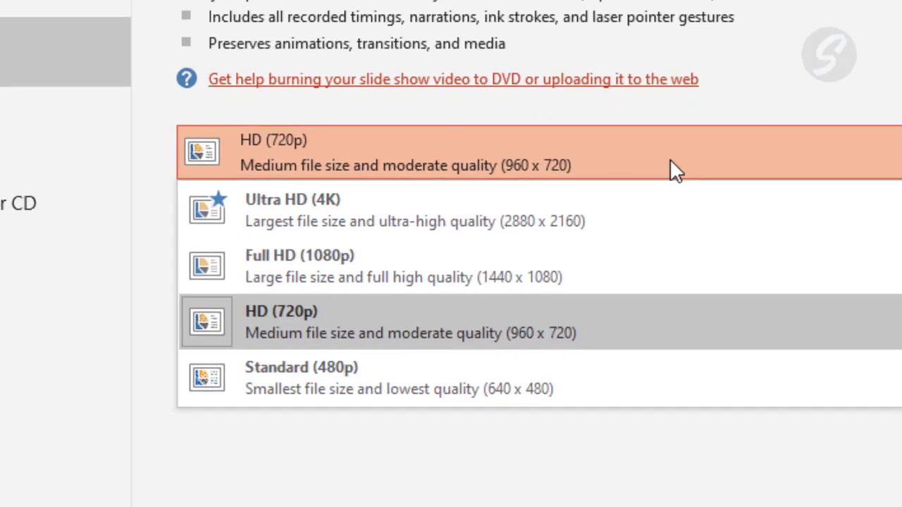
{"action": "left_click", "coordinate": [388, 333]}
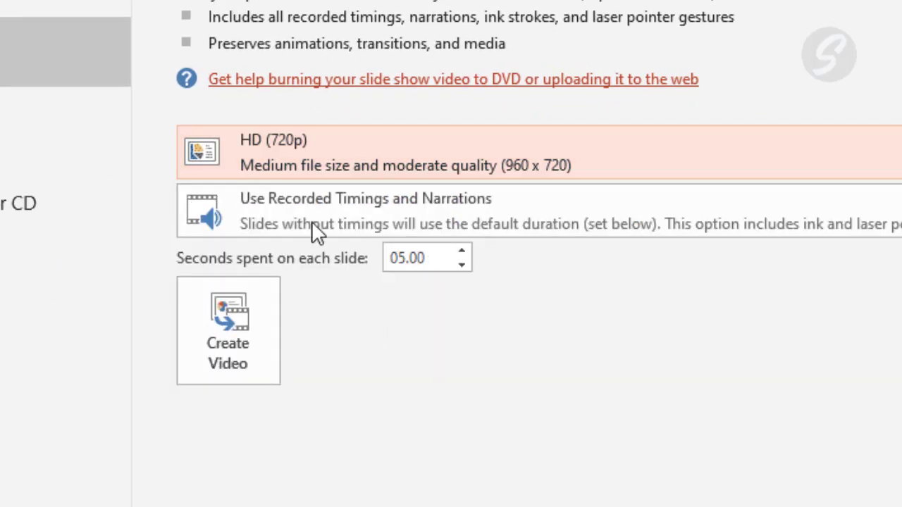
{"action": "left_click", "coordinate": [378, 139]}
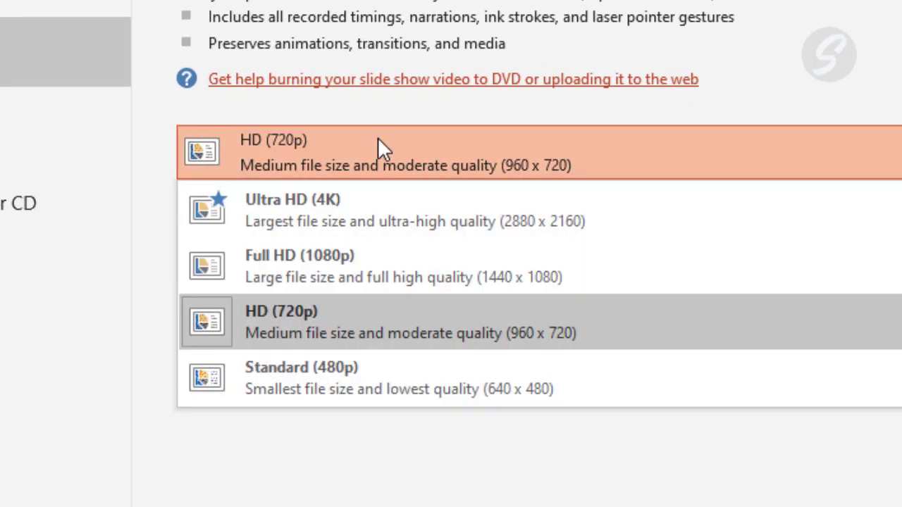
{"action": "left_click", "coordinate": [379, 140]}
{"action": "left_click", "coordinate": [378, 141]}
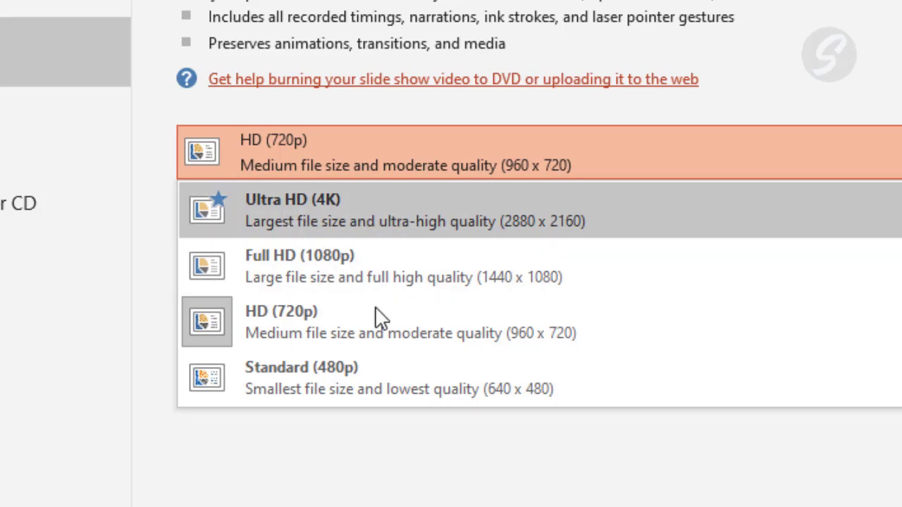
{"action": "left_click", "coordinate": [387, 148]}
{"action": "left_click", "coordinate": [345, 148]}
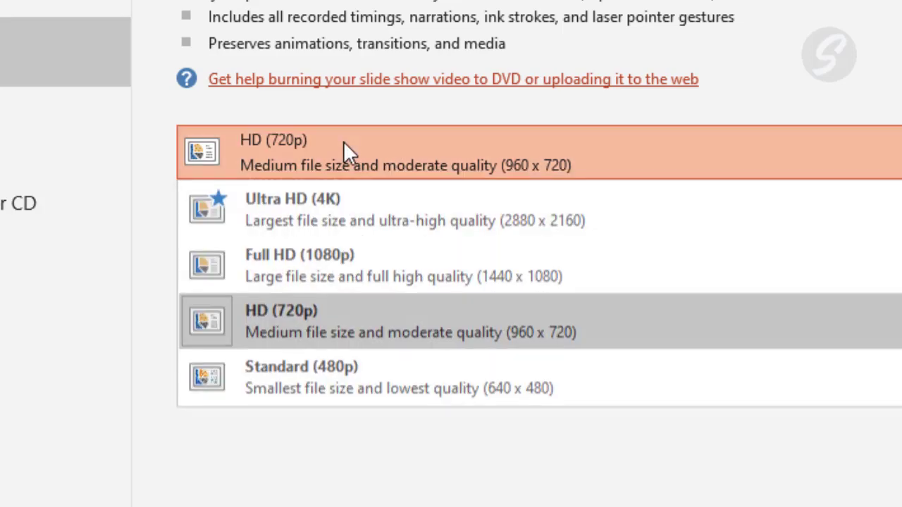
{"action": "left_click", "coordinate": [346, 150]}
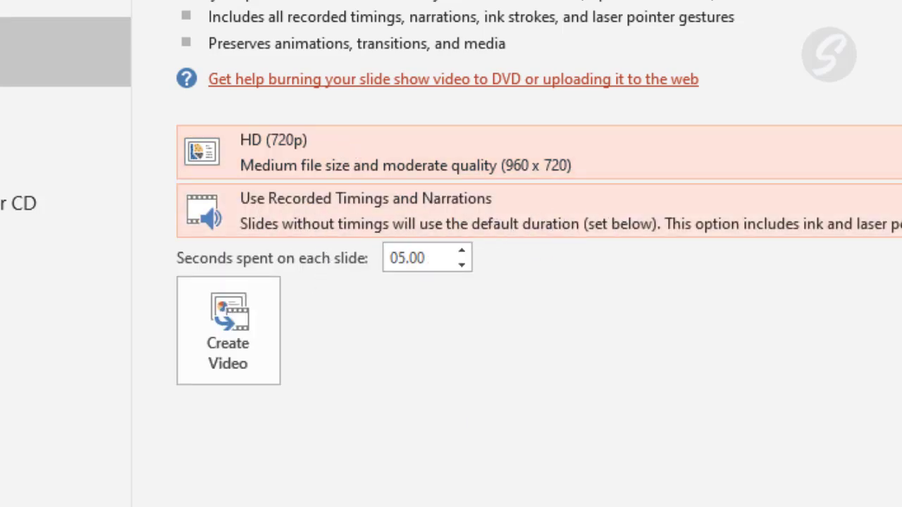
- Select Use Recorded Timings and Narrations, leaving 05.00 seconds per slide
{"action": "left_click", "coordinate": [683, 216]}
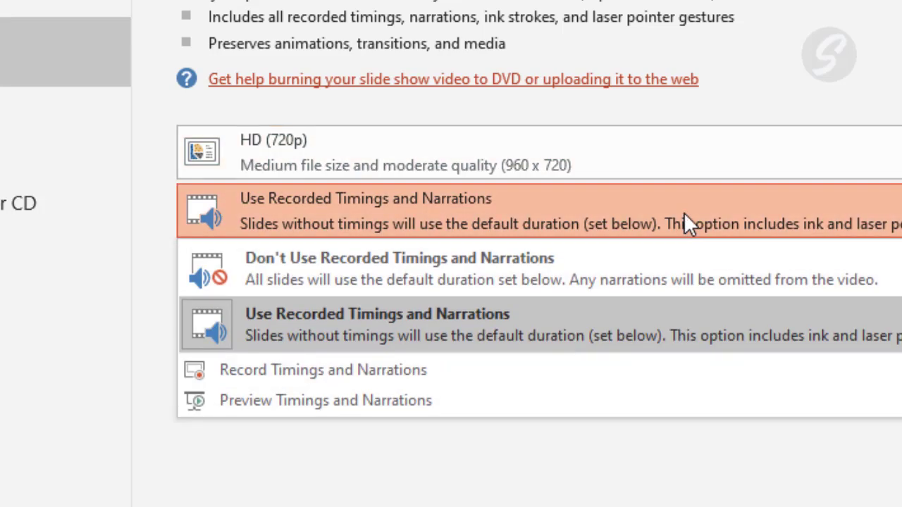
{"action": "left_click", "coordinate": [685, 216]}
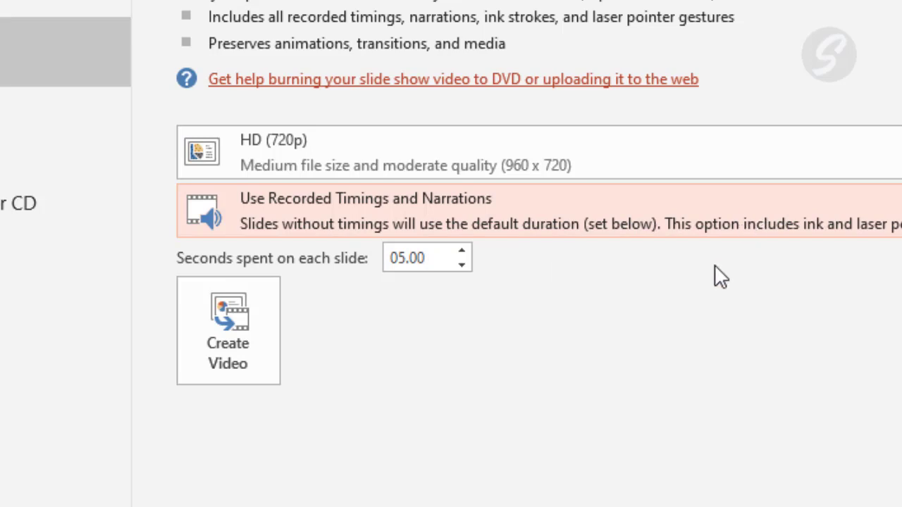
{"action": "left_click", "coordinate": [646, 205]}
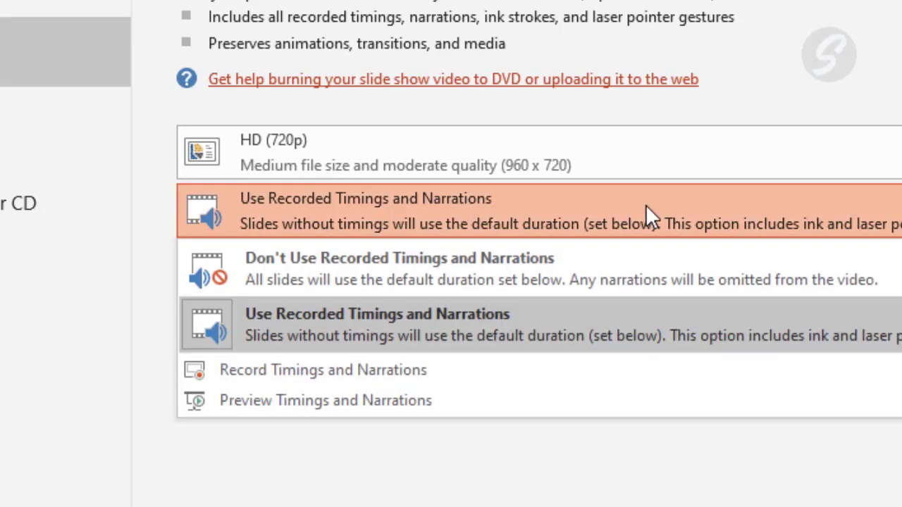
{"action": "left_click", "coordinate": [646, 206]}
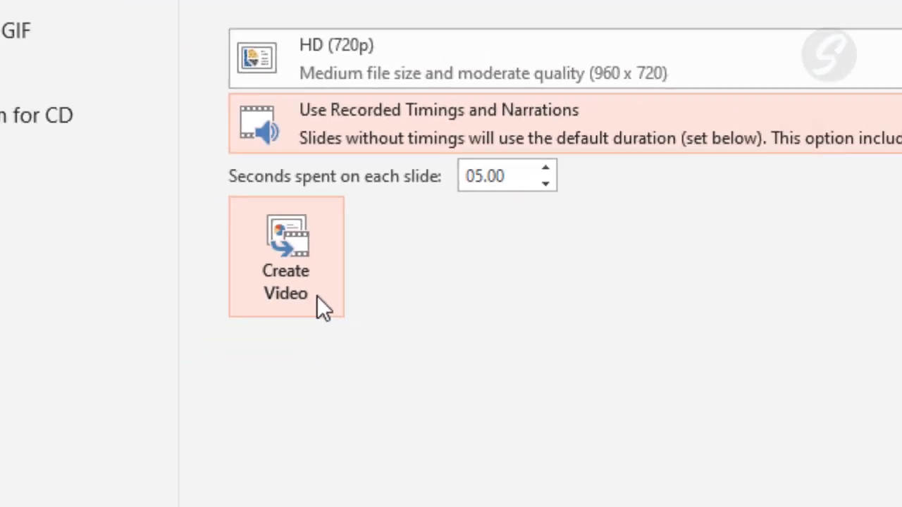
- Create the video and save it on the Desktop as Photosynthesis_sample1.mp4
{"action": "left_click", "coordinate": [308, 360]}
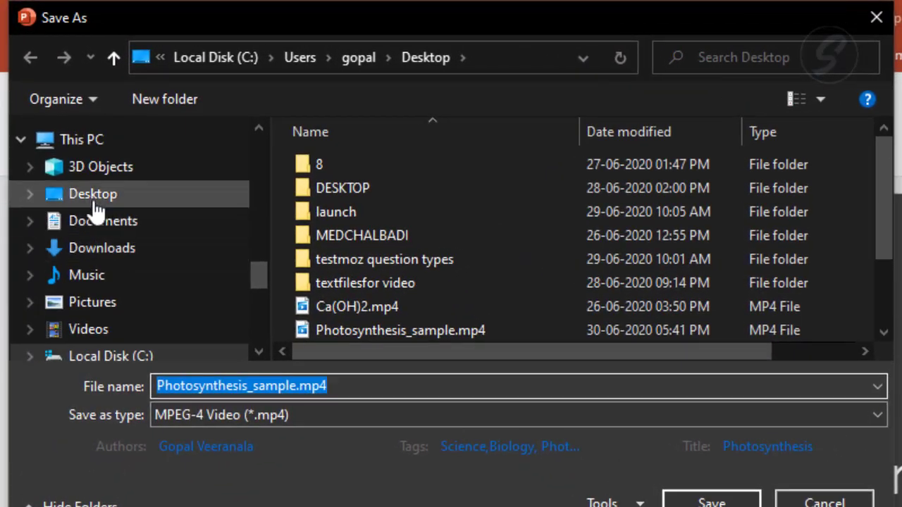
{"action": "left_click", "coordinate": [46, 98]}
{"action": "left_click", "coordinate": [366, 392]}
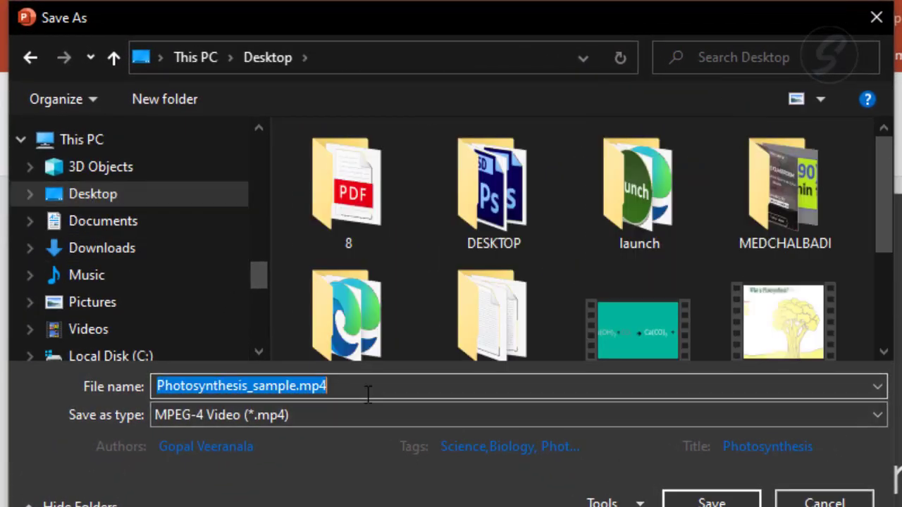
{"action": "left_click", "coordinate": [402, 390]}
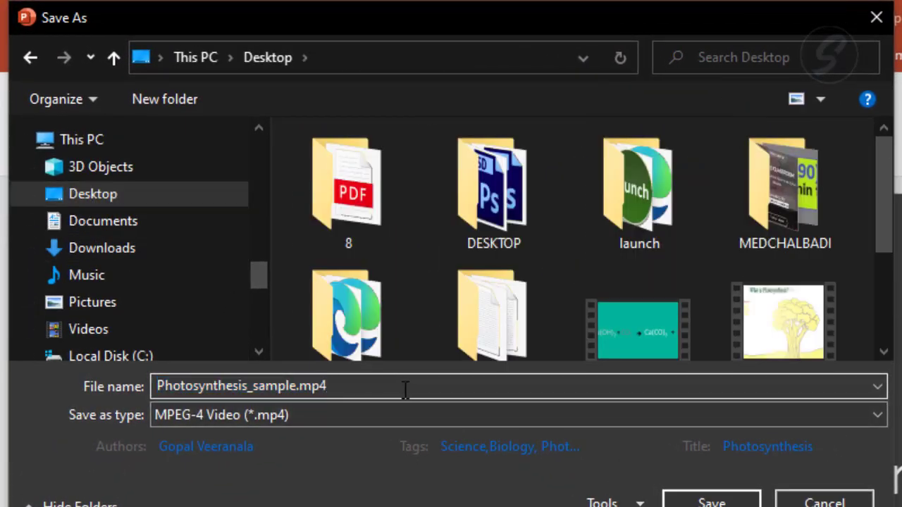
{"action": "left_click", "coordinate": [295, 387]}
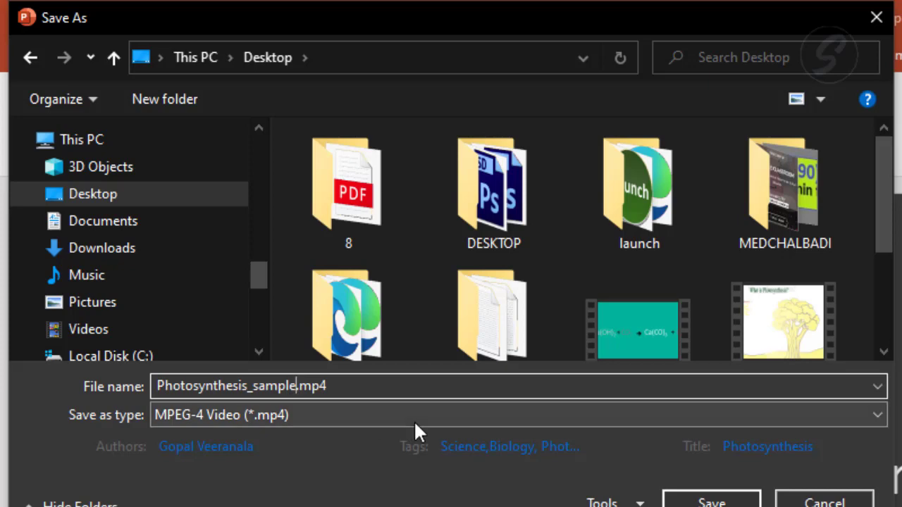
{"action": "type", "text": "1"}
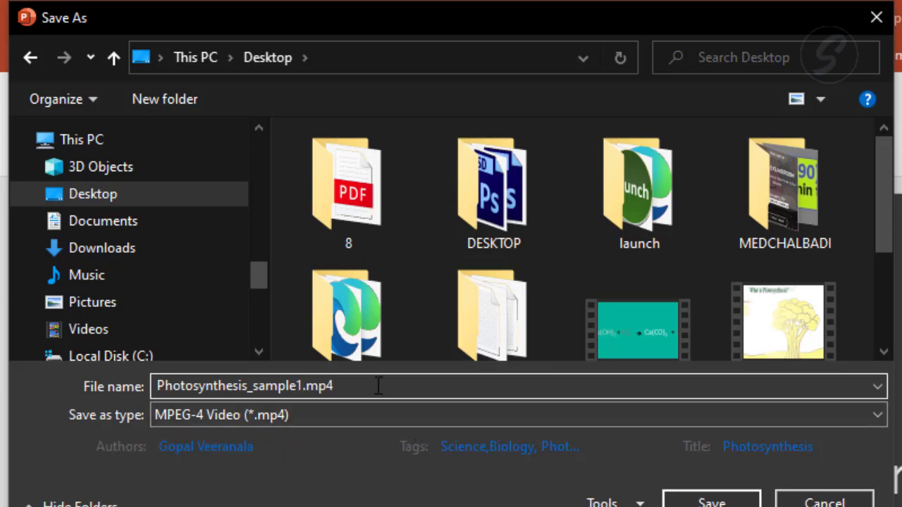
{"action": "left_click", "coordinate": [378, 386]}
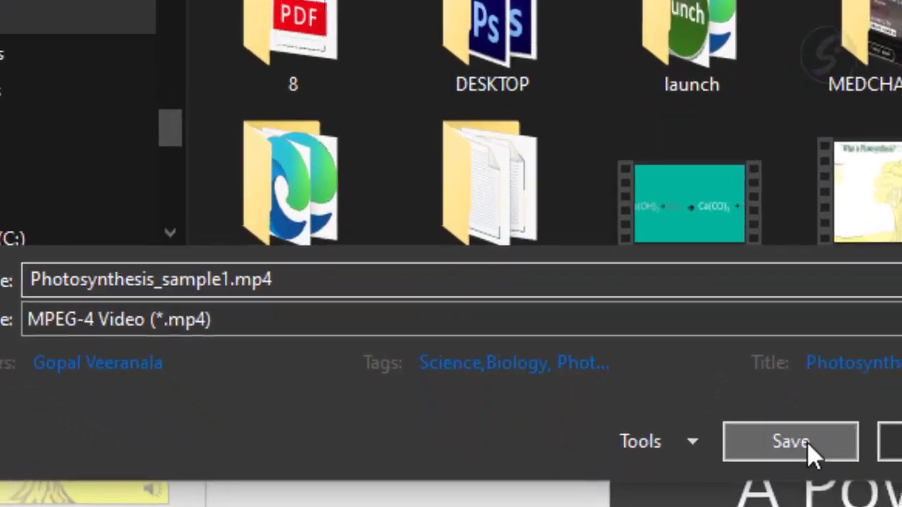
{"action": "left_click", "coordinate": [743, 493]}
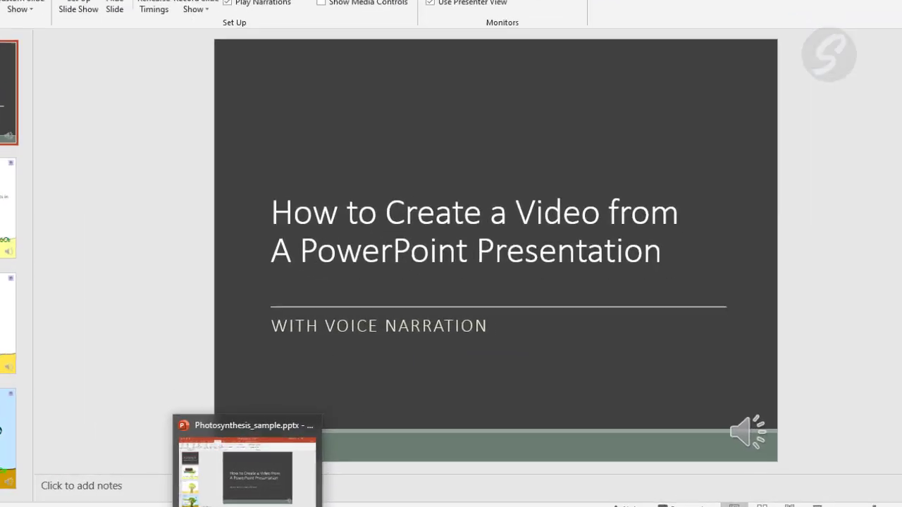
- With PowerPoint minimized, drag Photosynthesis_sample1.mp4 to the desktop's upper middle and play it
{"action": "left_click", "coordinate": [322, 504]}
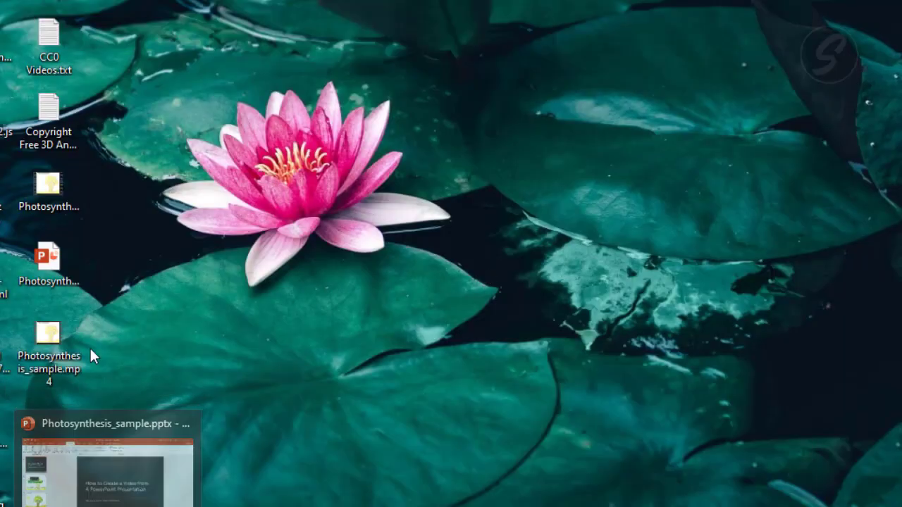
{"action": "left_click", "coordinate": [63, 332]}
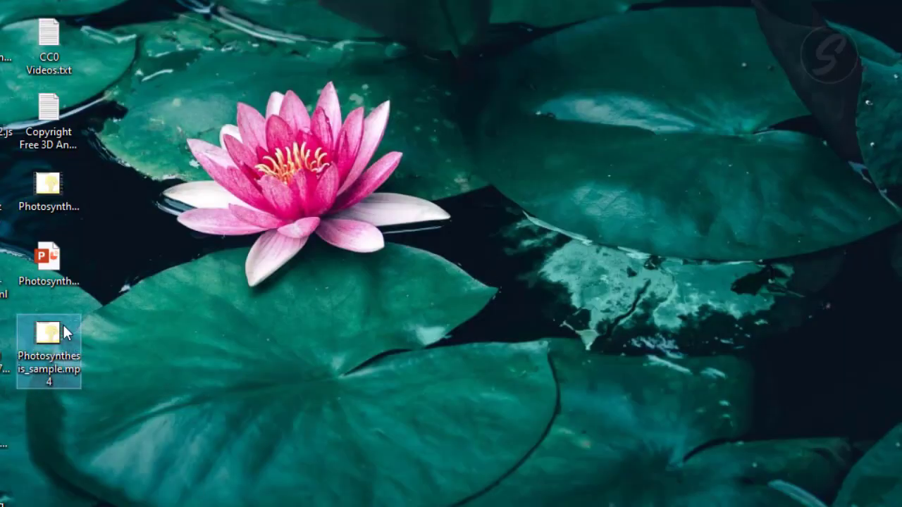
{"action": "left_click", "coordinate": [49, 184]}
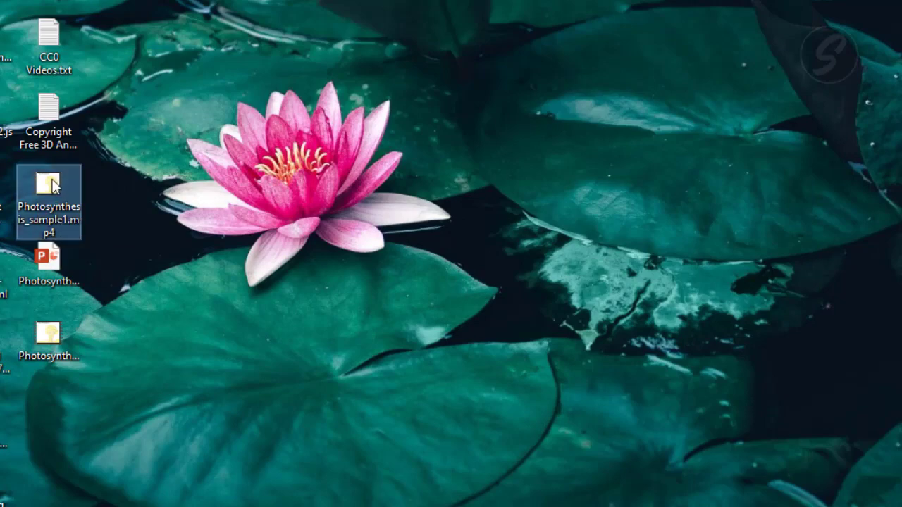
{"action": "left_click_drag", "start_coordinate": [54, 180], "coordinate": [493, 42]}
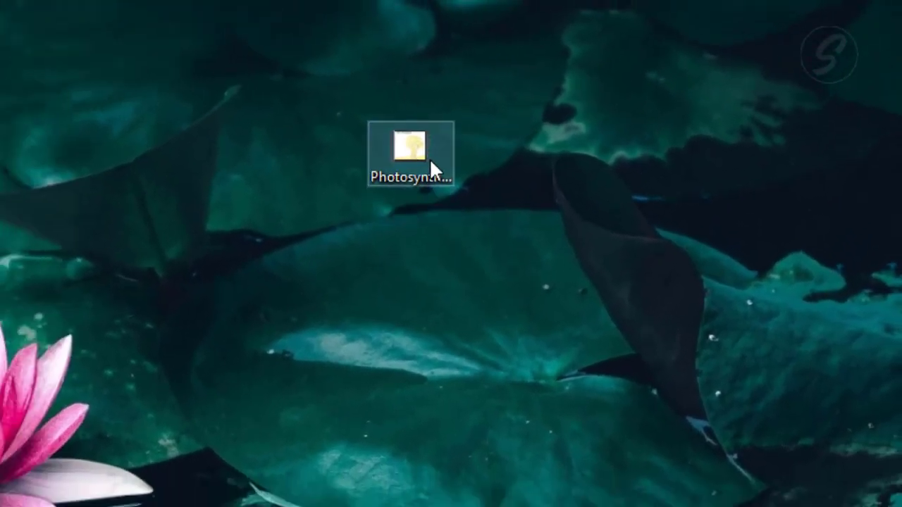
{"action": "double_click", "coordinate": [429, 169]}
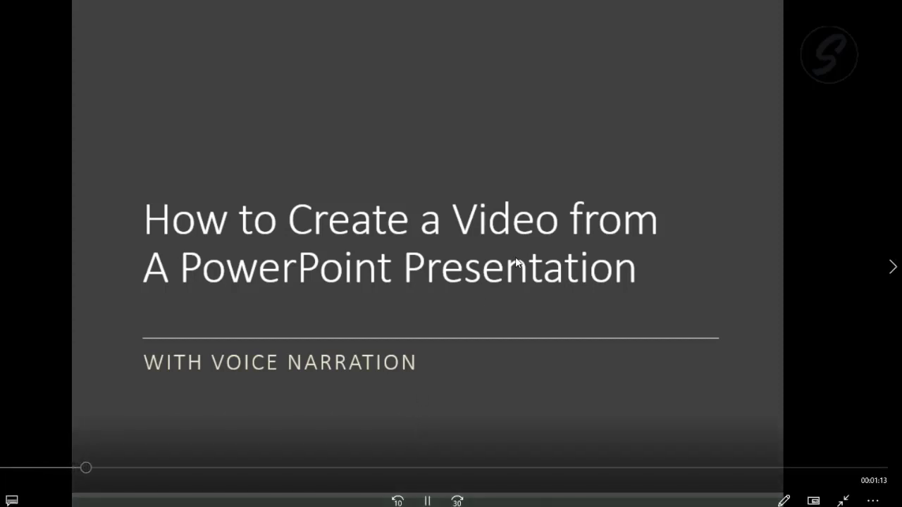
- Skip the video ahead to its final Factors of Photosynthesis slide, then close Movies & TV
{"action": "left_click", "coordinate": [126, 468]}
{"action": "left_click", "coordinate": [236, 470]}
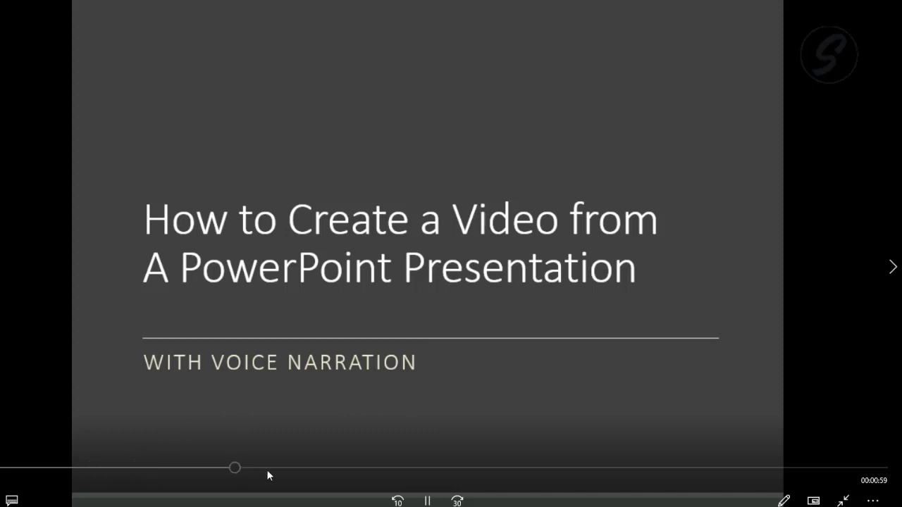
{"action": "left_click", "coordinate": [328, 467]}
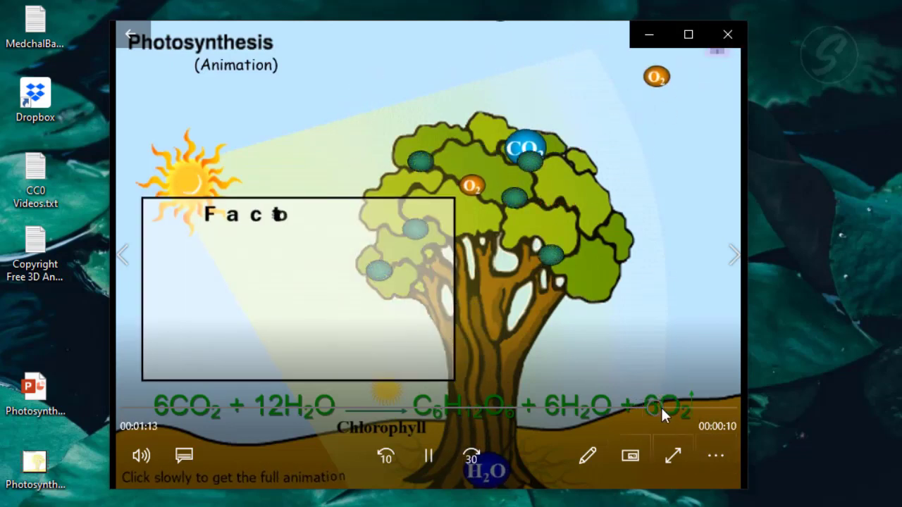
{"action": "left_click_drag", "start_coordinate": [661, 406], "coordinate": [753, 415]}
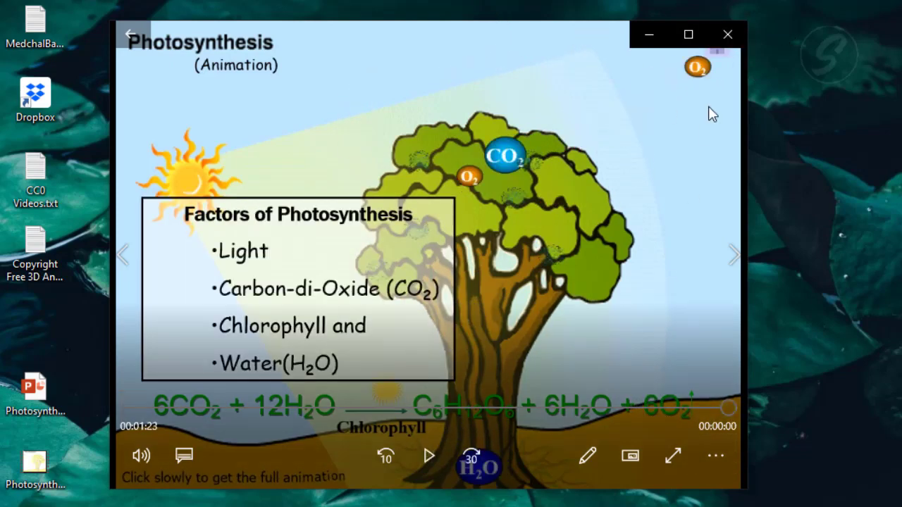
{"action": "left_click", "coordinate": [727, 34]}
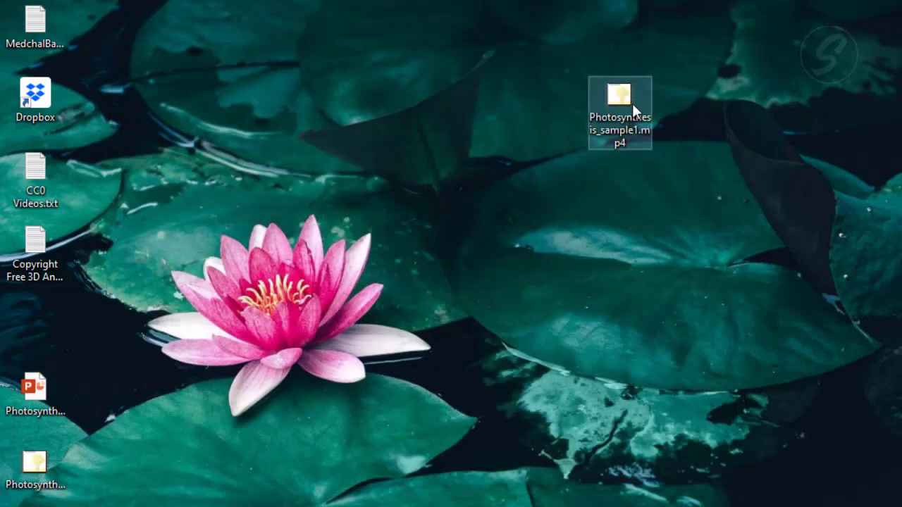
- Check that Photosynthesis_sample1.mp4 is an 18.6 MB MP4 lasting 00:01:23
{"action": "mouse_move", "coordinate": [632, 104]}
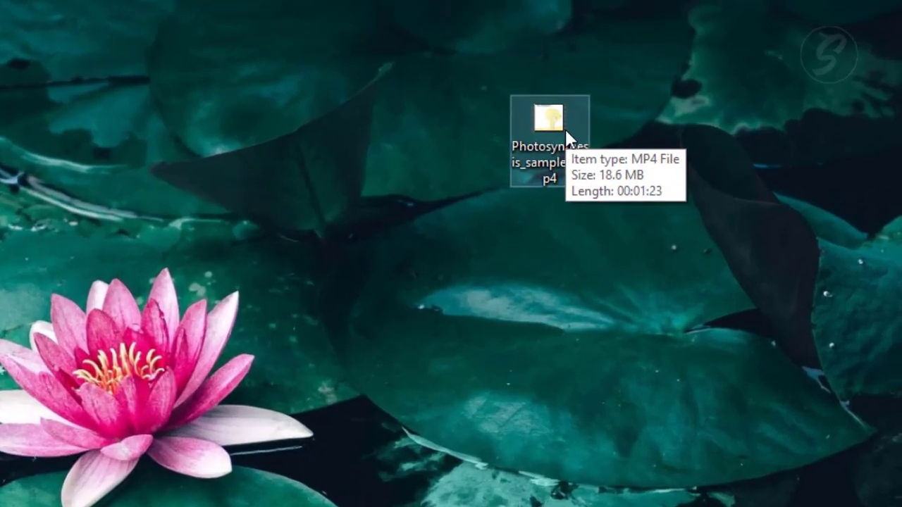